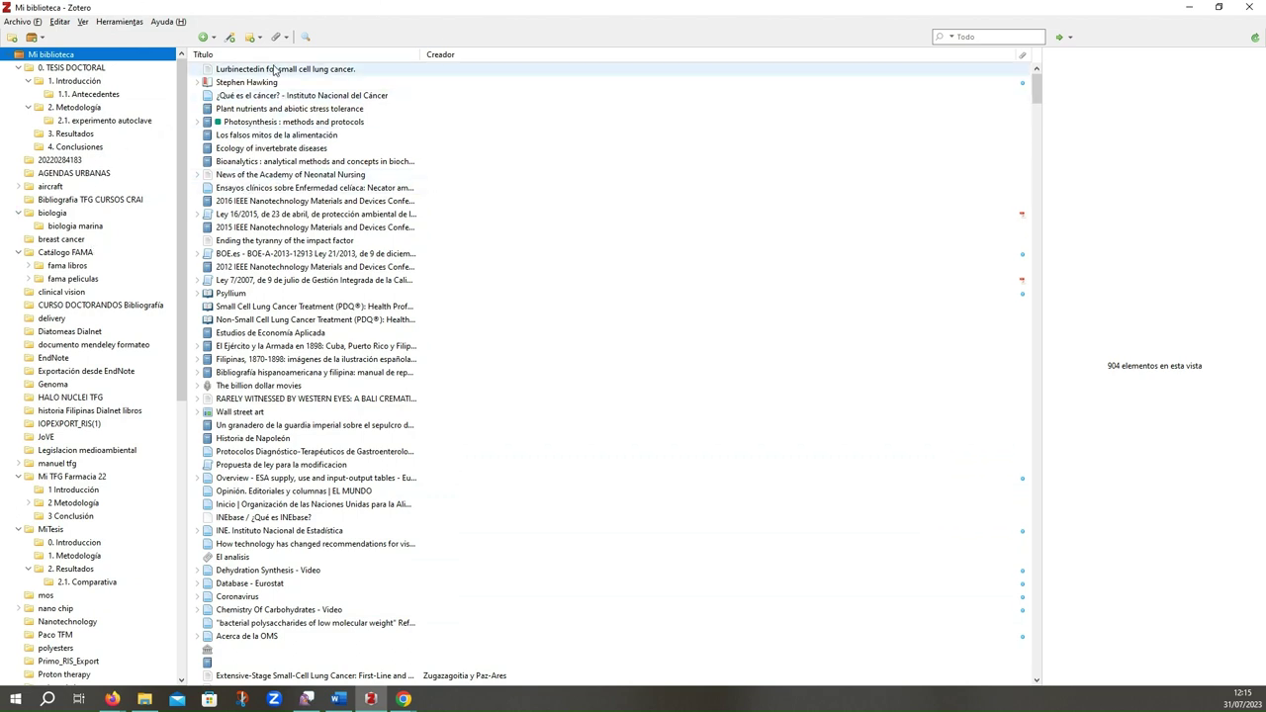
Step: Start creating a new group in Zotero's online group form and name it "demo grupo 1"
{"action": "left_click", "coordinate": [41, 39]}
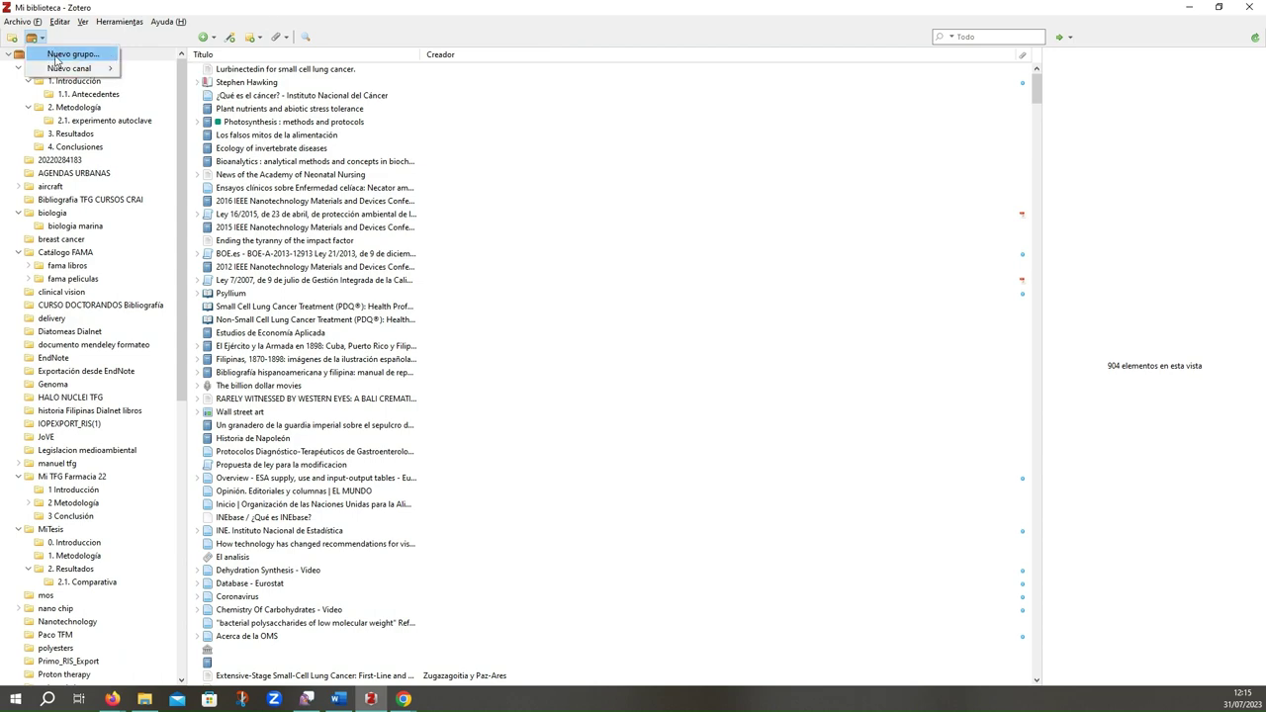
{"action": "left_click", "coordinate": [56, 55]}
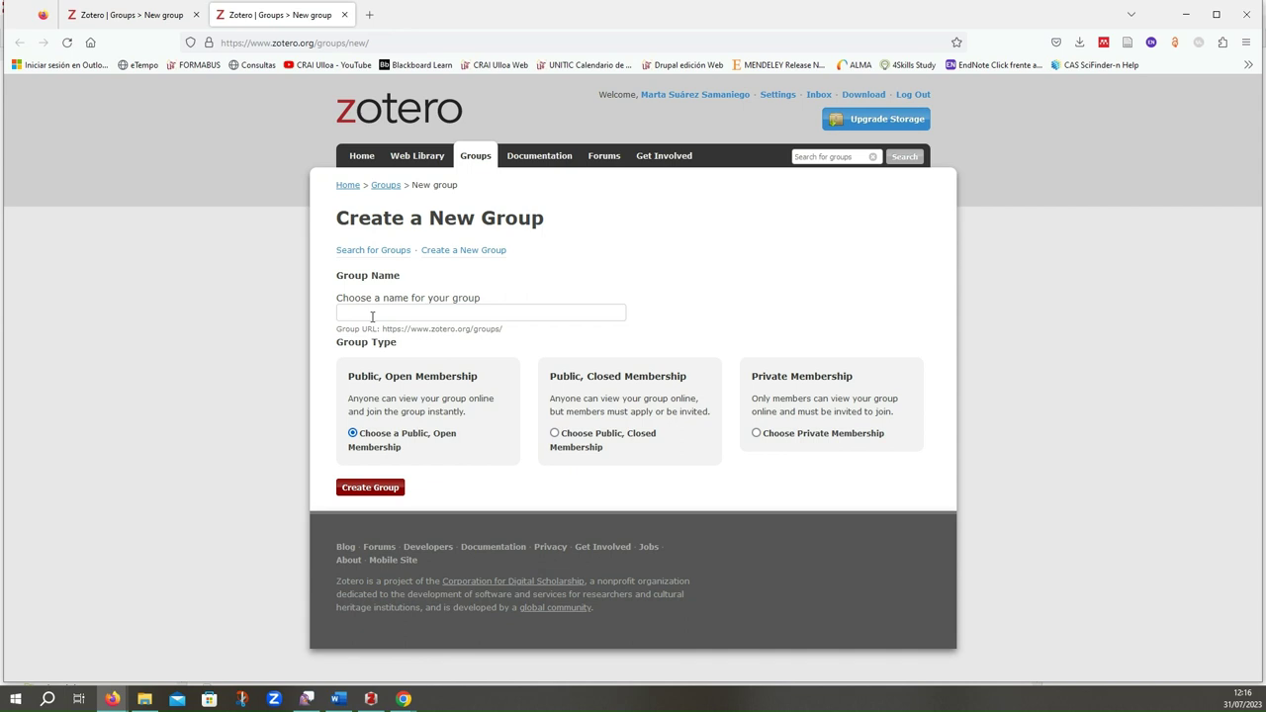
{"action": "left_click", "coordinate": [451, 253]}
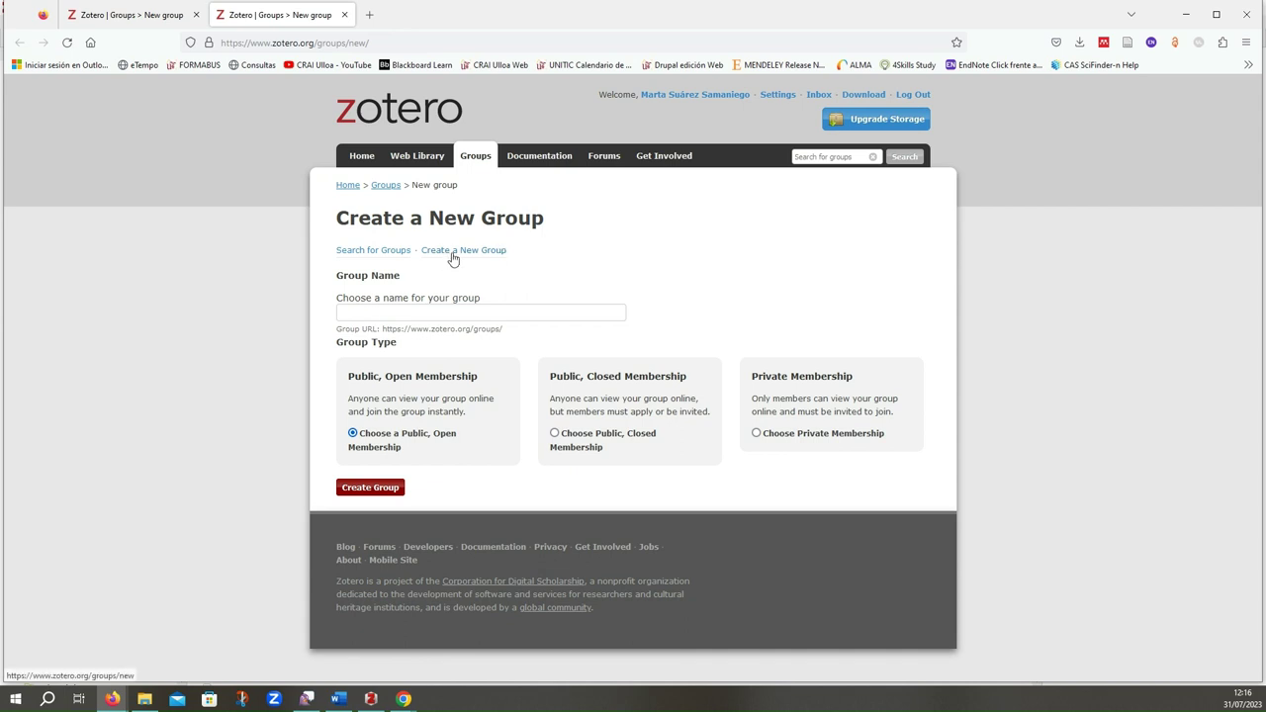
{"action": "left_click", "coordinate": [385, 314]}
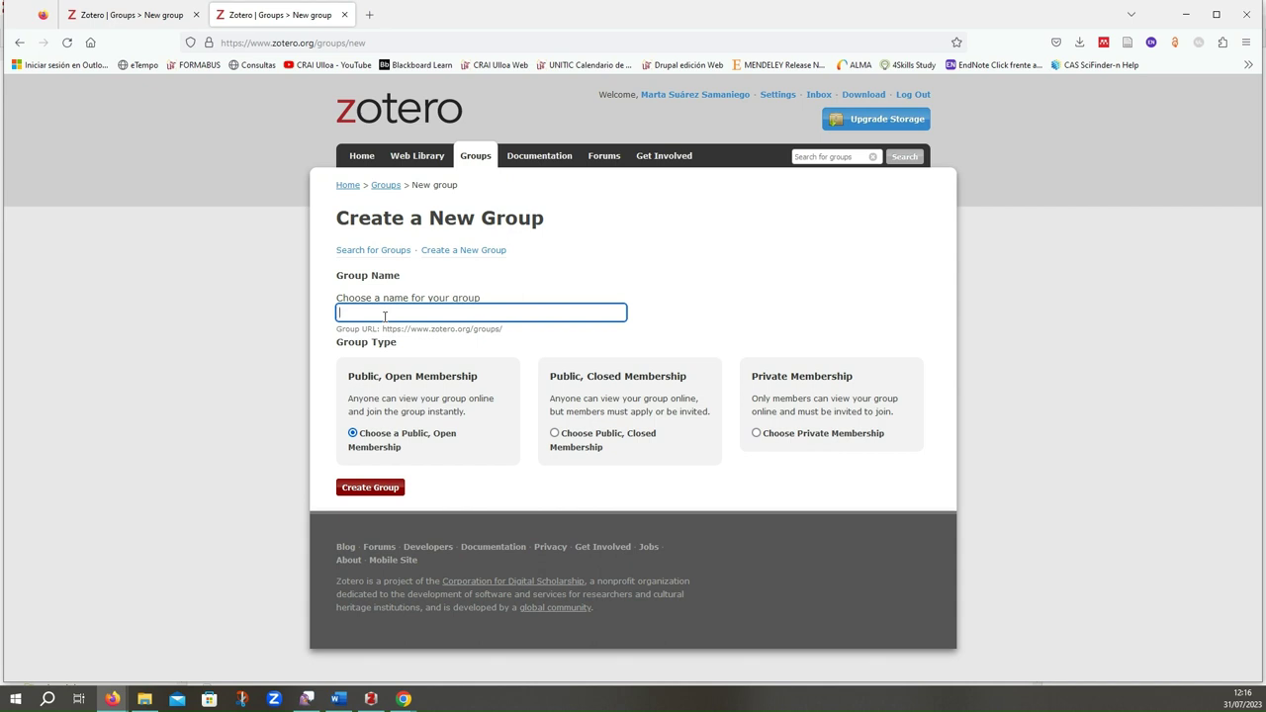
{"action": "type", "text": "demo "}
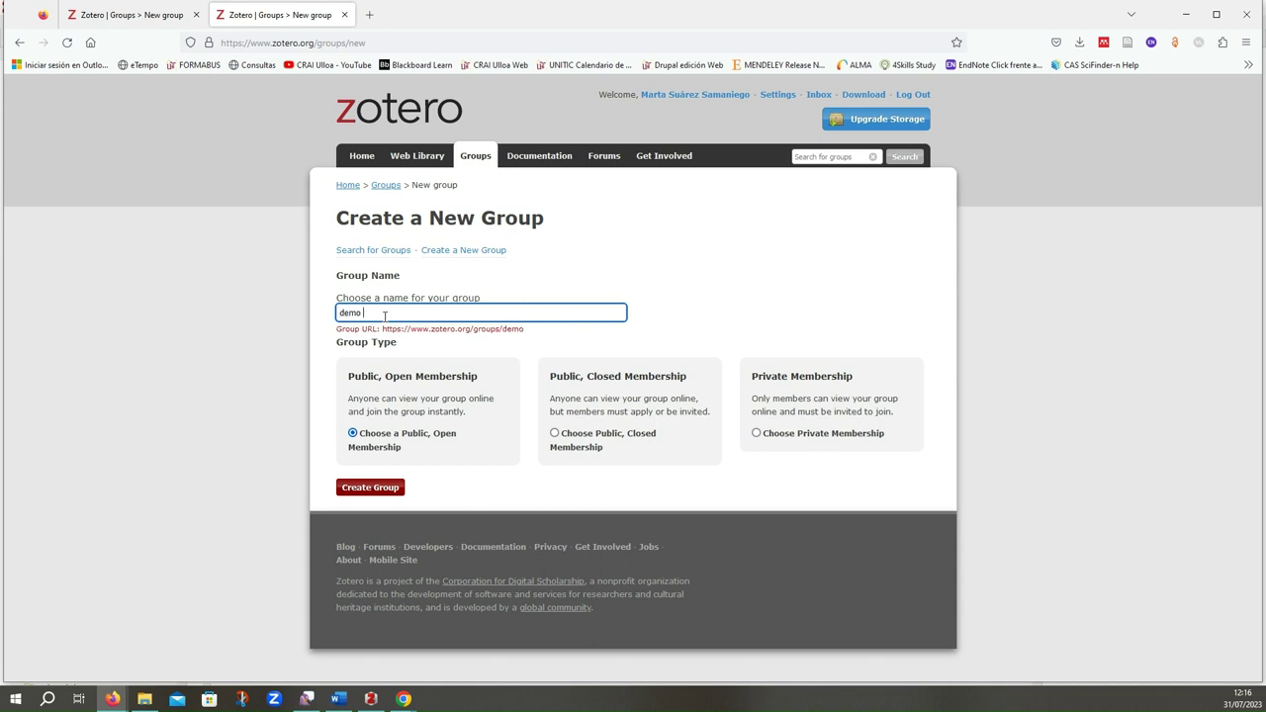
{"action": "type", "text": "grupo 1"}
Step: Try the closed and private membership types, then choose Public, Open Membership and create the group
{"action": "left_click", "coordinate": [555, 438]}
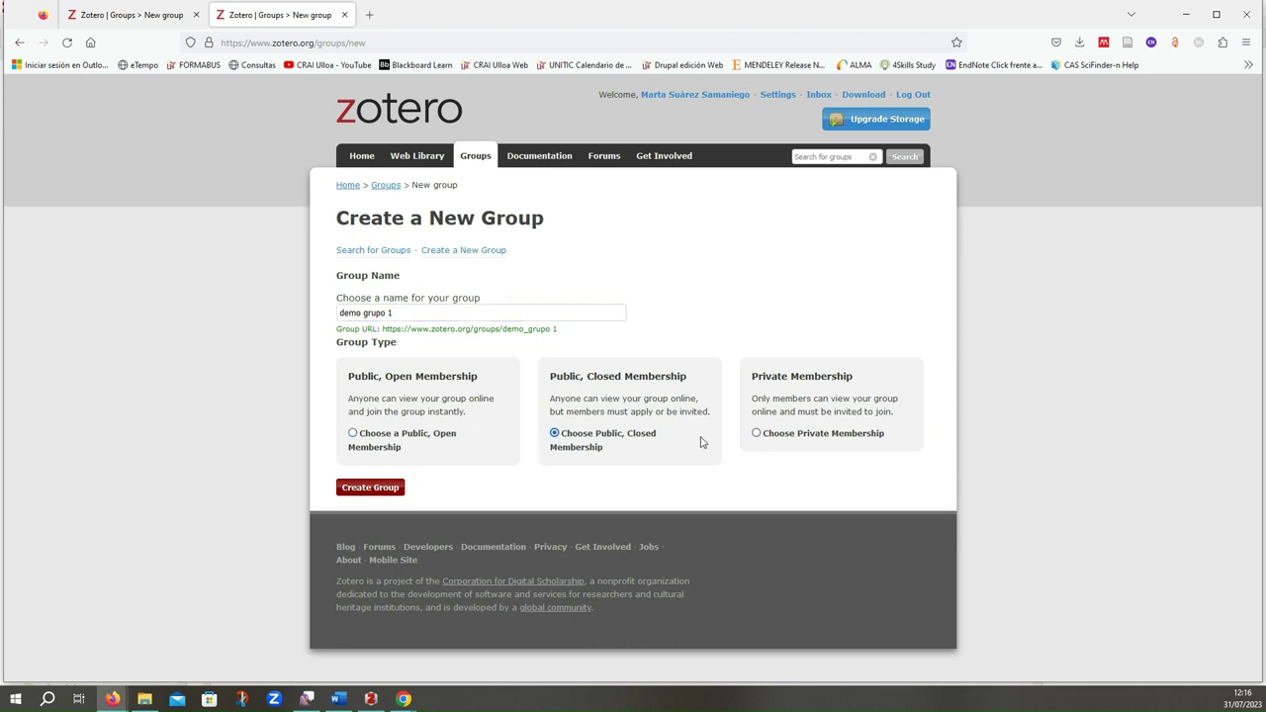
{"action": "left_click", "coordinate": [757, 435]}
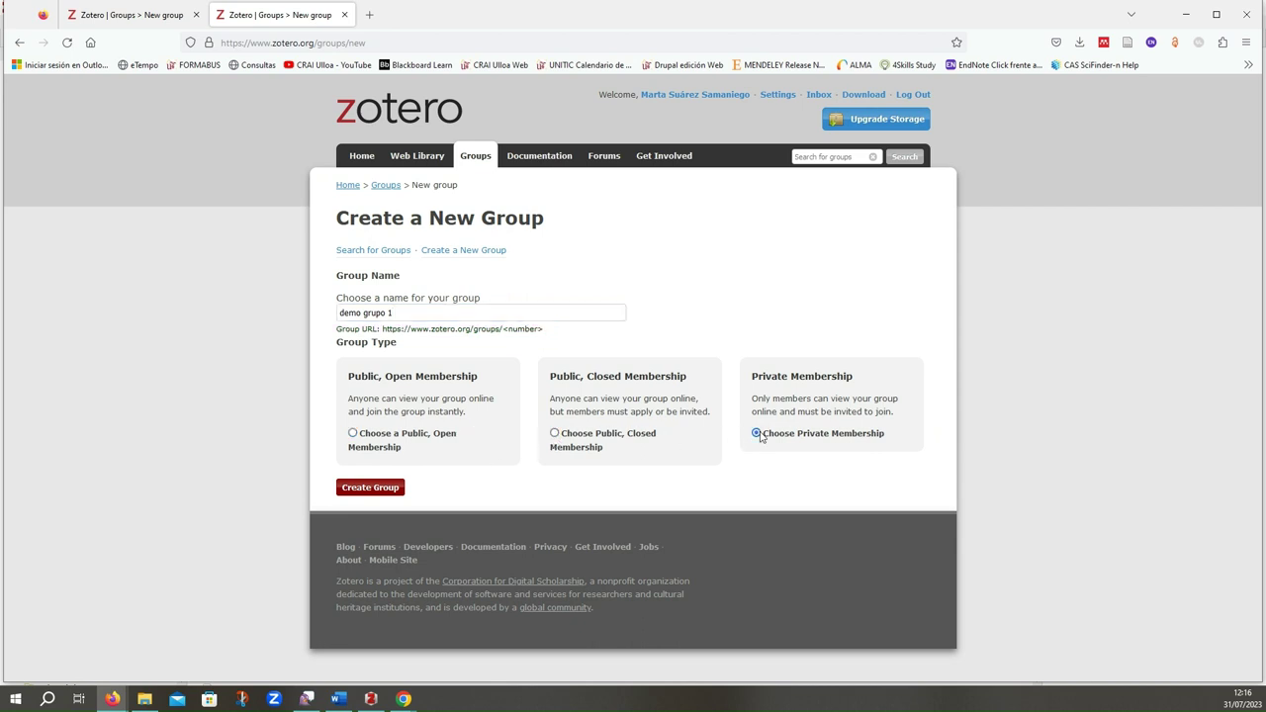
{"action": "left_click", "coordinate": [353, 434]}
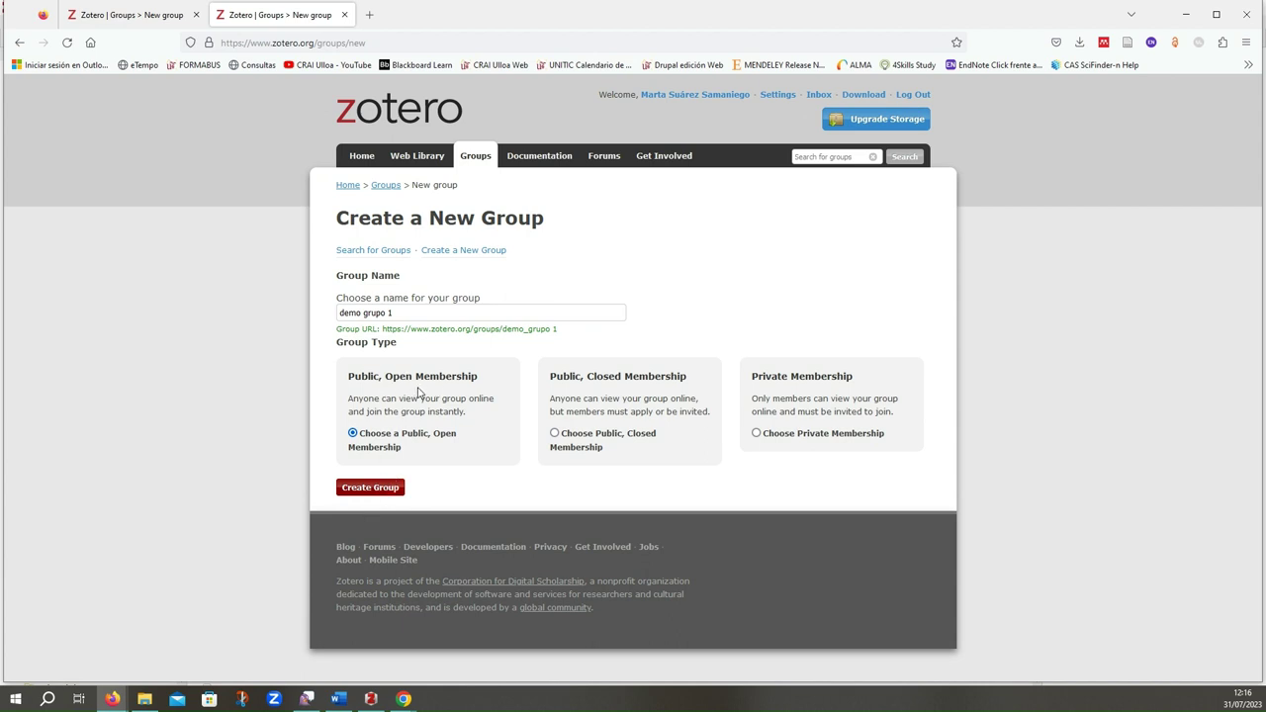
{"action": "left_click", "coordinate": [377, 488]}
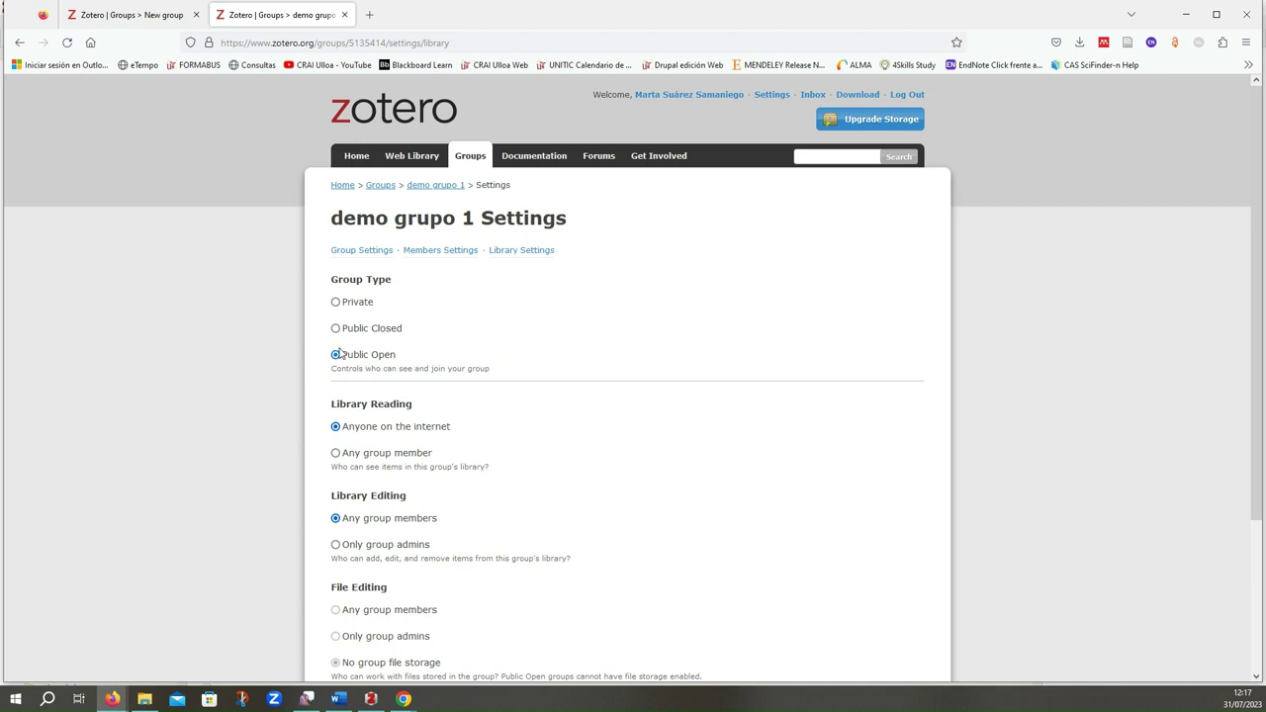
Step: Change the group type to Private, allow any group members to edit files, and save the library settings
{"action": "left_click", "coordinate": [335, 302]}
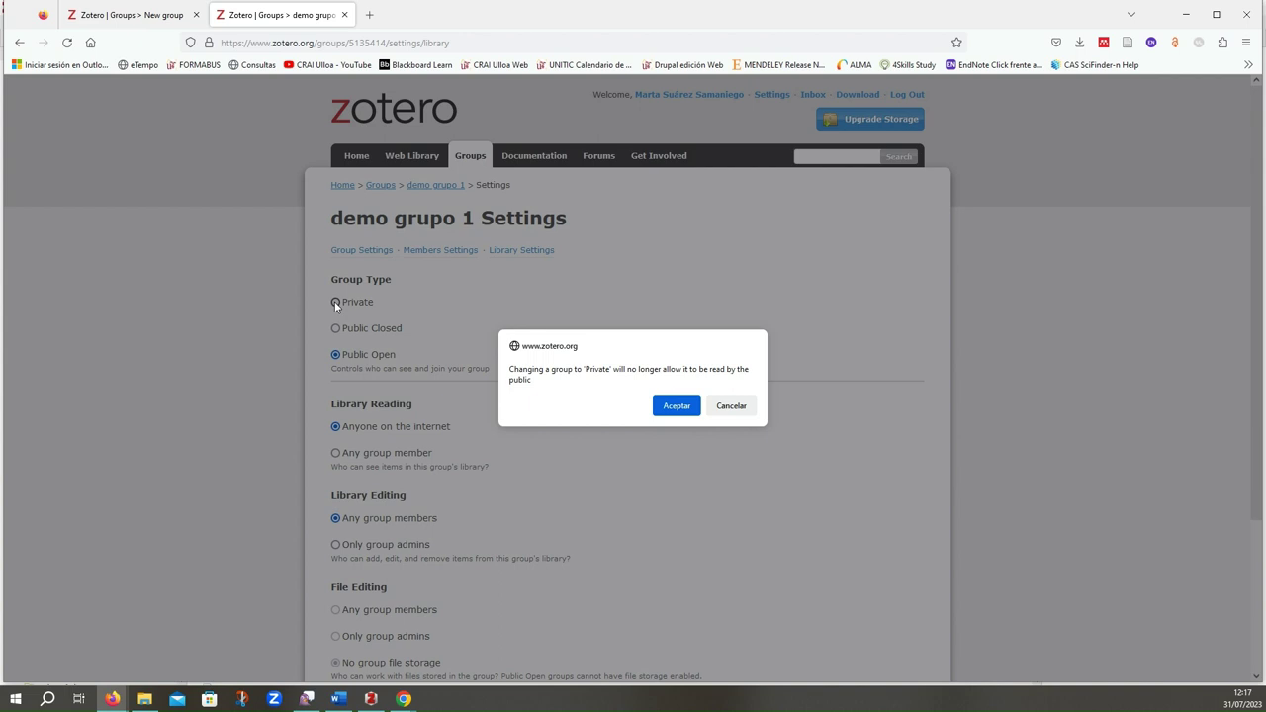
{"action": "left_click", "coordinate": [676, 407]}
{"action": "scroll", "coordinate": [672, 413], "scroll_direction": "down", "scroll_amount": 2}
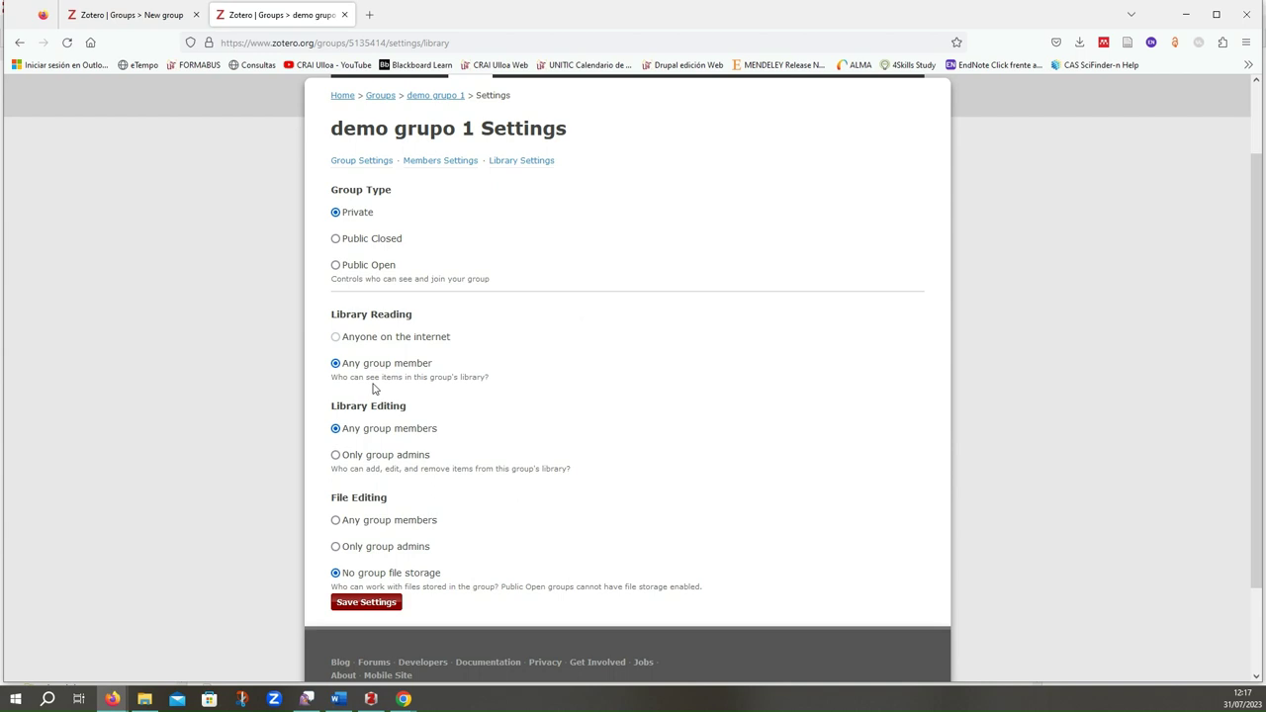
{"action": "scroll", "coordinate": [374, 389], "scroll_direction": "down", "scroll_amount": 2}
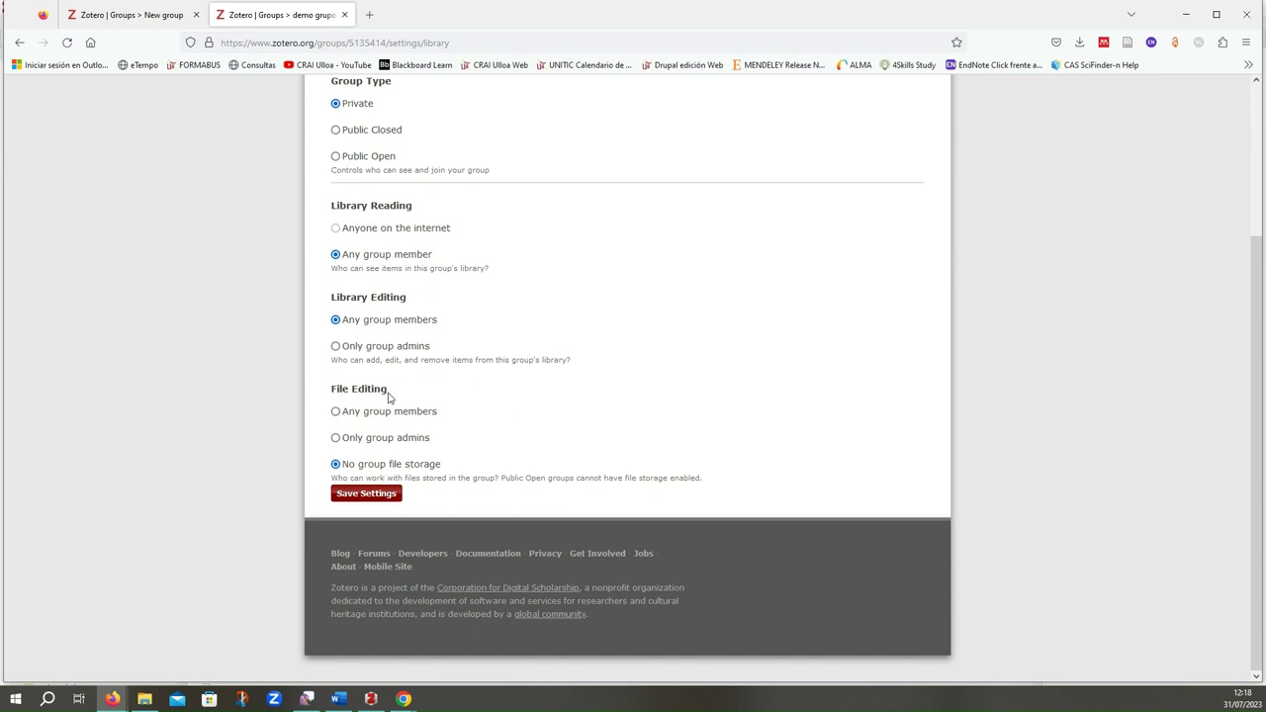
{"action": "left_click", "coordinate": [337, 416]}
{"action": "left_click", "coordinate": [363, 501]}
Step: Open the group's member settings and bring up the form for sending more invitations
{"action": "scroll", "coordinate": [363, 502], "scroll_direction": "up", "scroll_amount": 3}
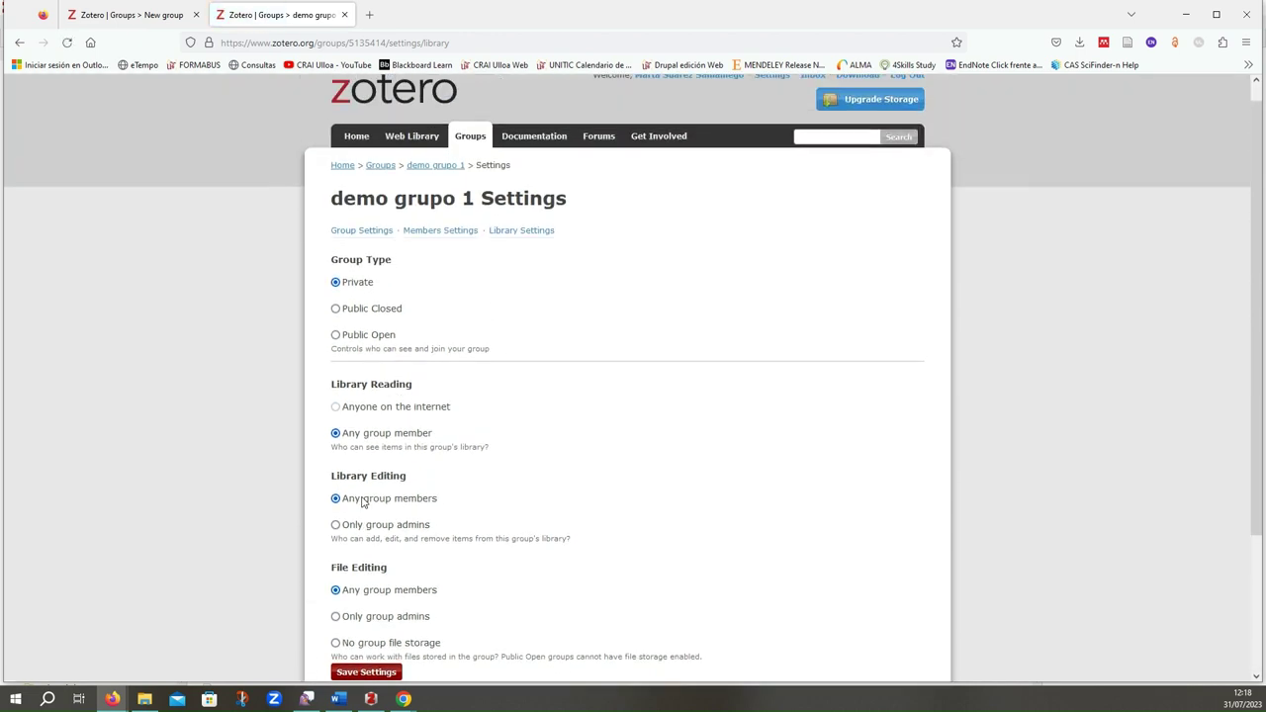
{"action": "scroll", "coordinate": [363, 502], "scroll_direction": "up", "scroll_amount": 1}
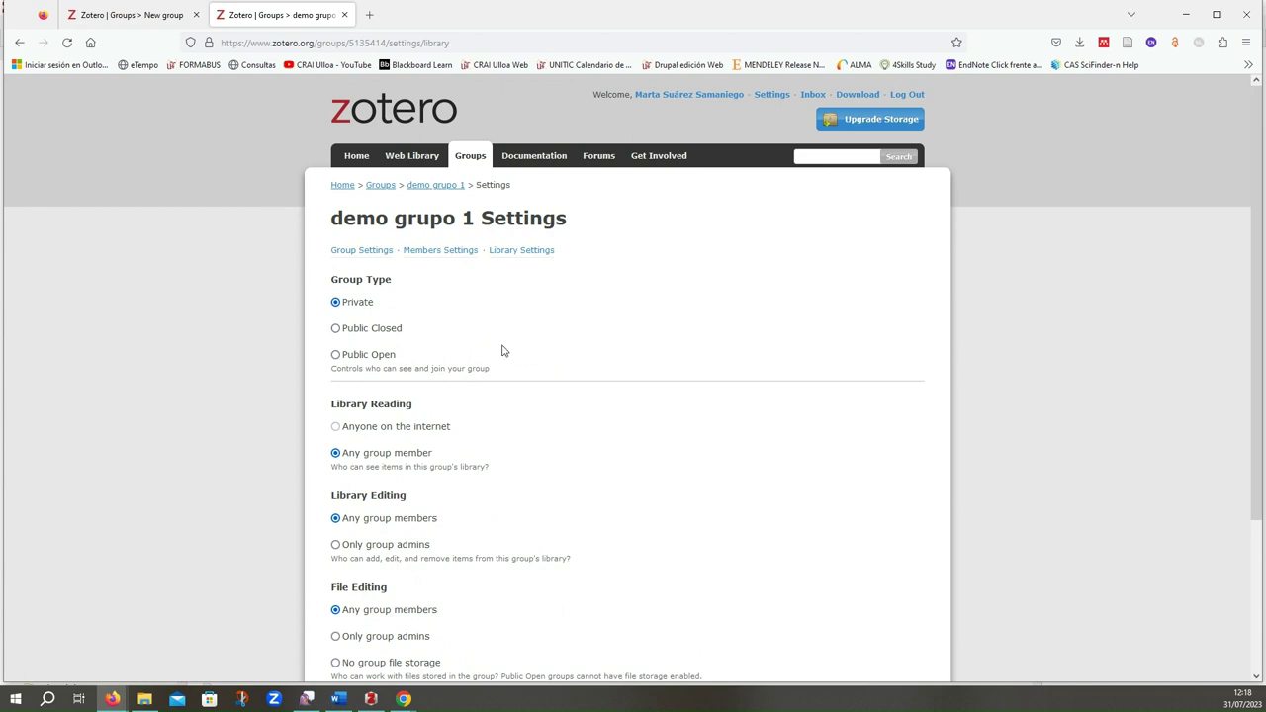
{"action": "left_click", "coordinate": [448, 256]}
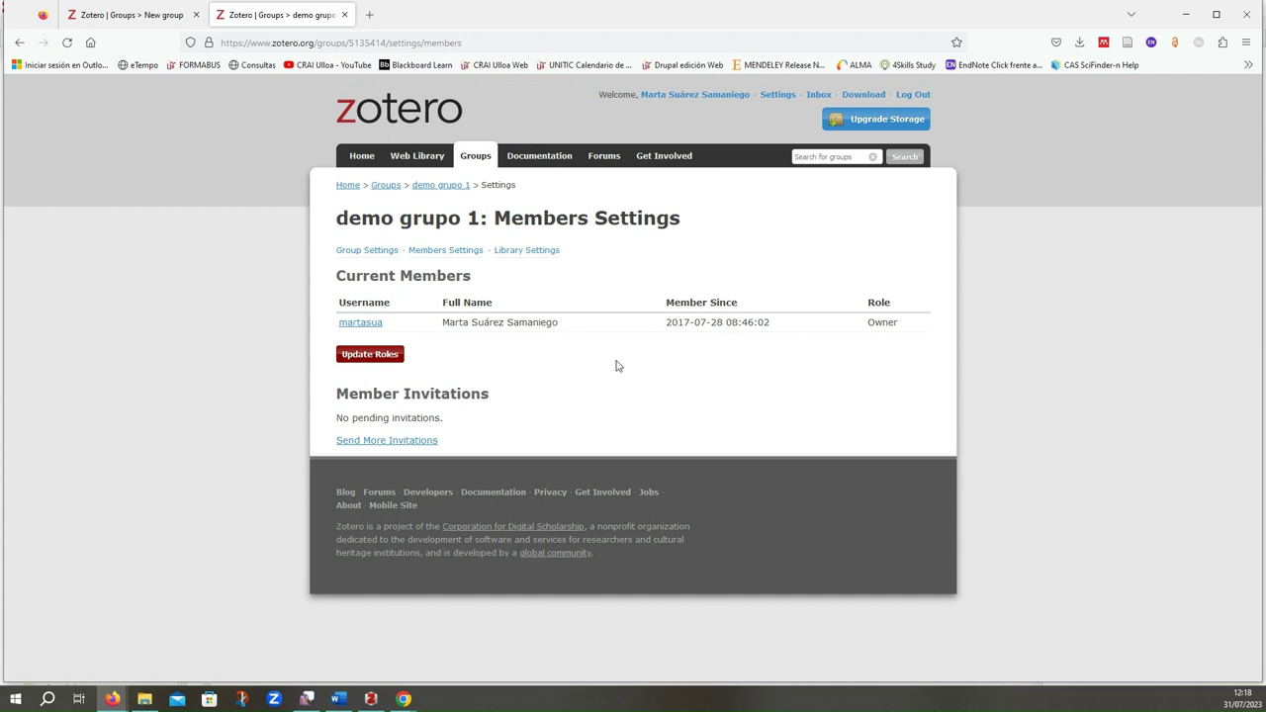
{"action": "left_click", "coordinate": [401, 447]}
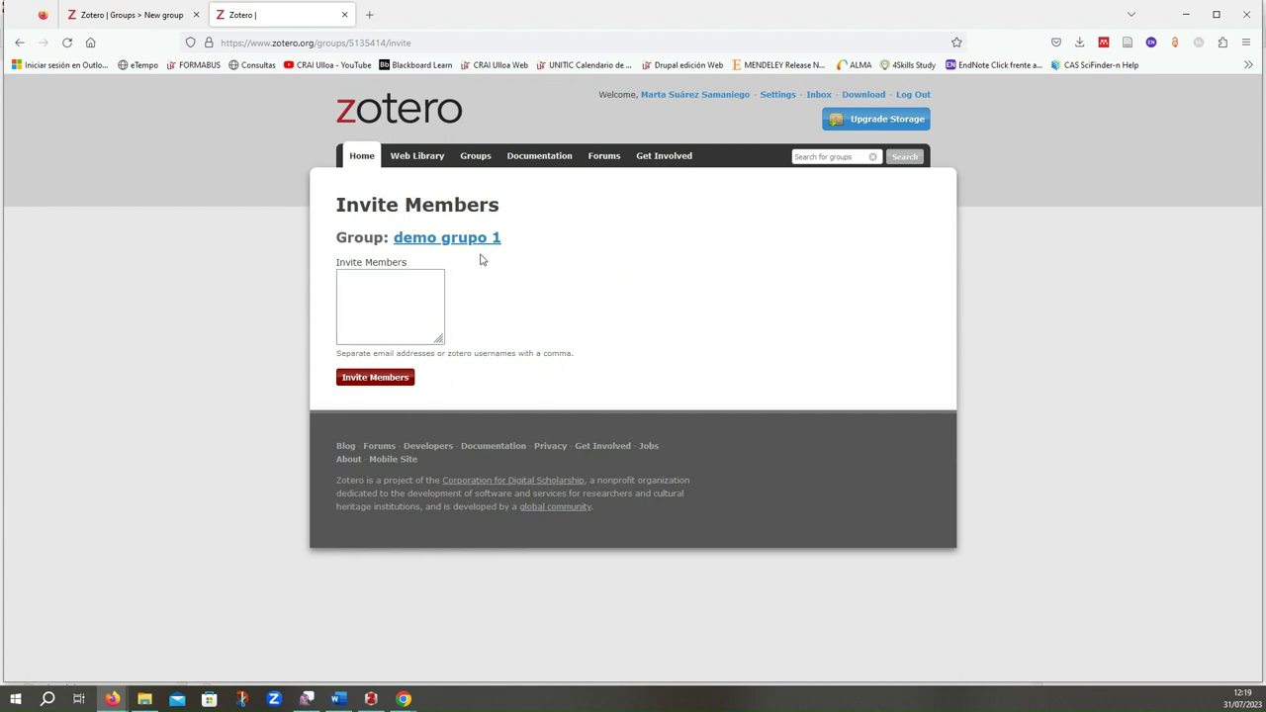
Step: Return to the groups list and review the profile settings available for demo grupo 1
{"action": "left_click", "coordinate": [476, 157]}
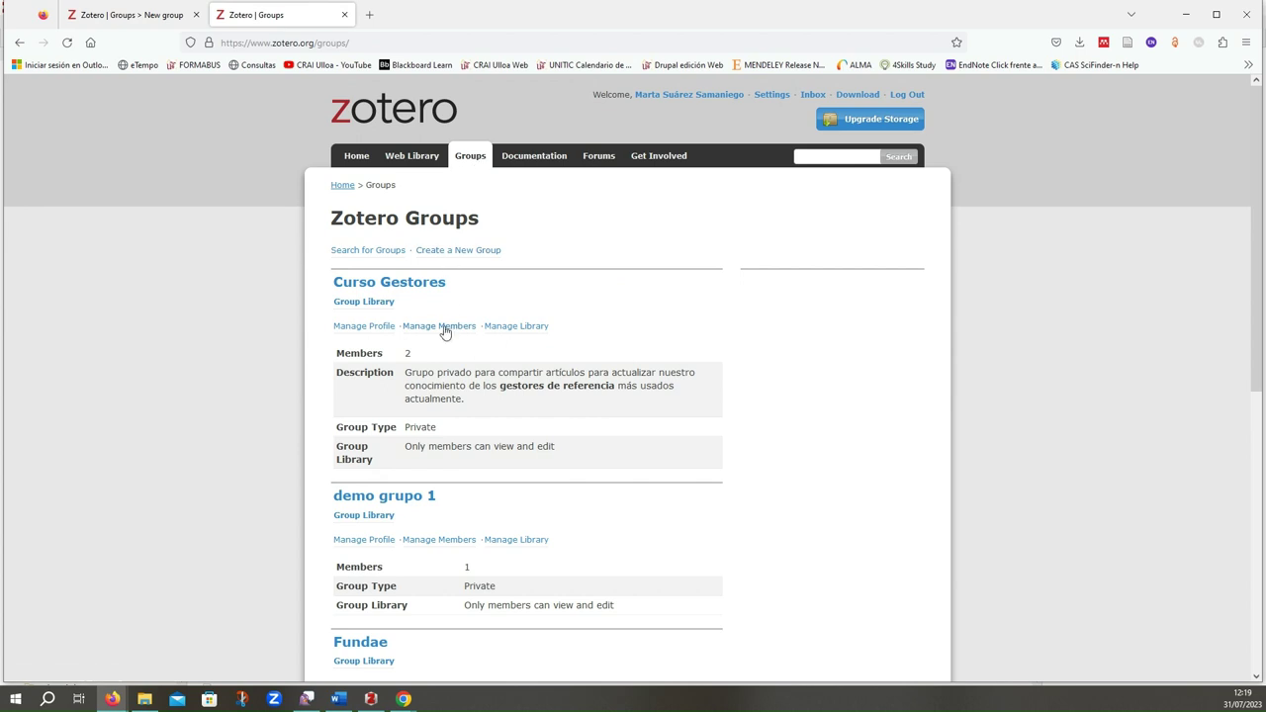
{"action": "scroll", "coordinate": [442, 330], "scroll_direction": "down", "scroll_amount": 2}
{"action": "scroll", "coordinate": [442, 329], "scroll_direction": "down", "scroll_amount": 4}
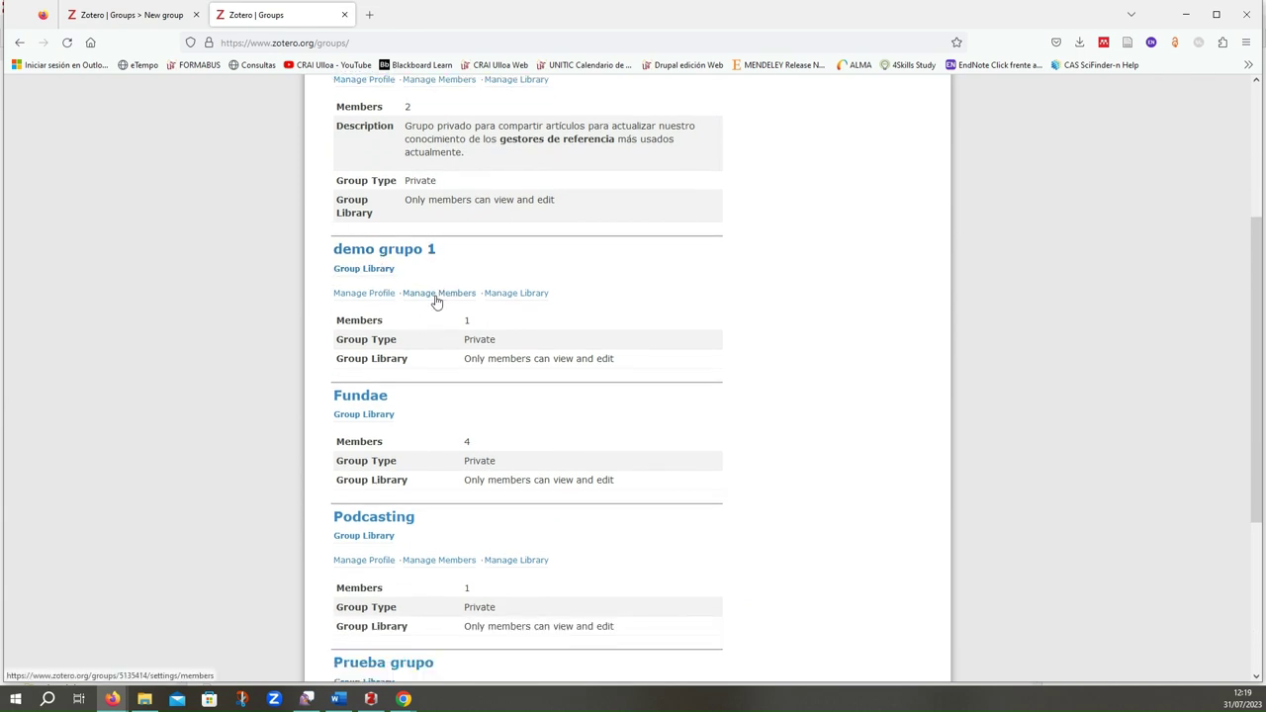
{"action": "left_click", "coordinate": [372, 294]}
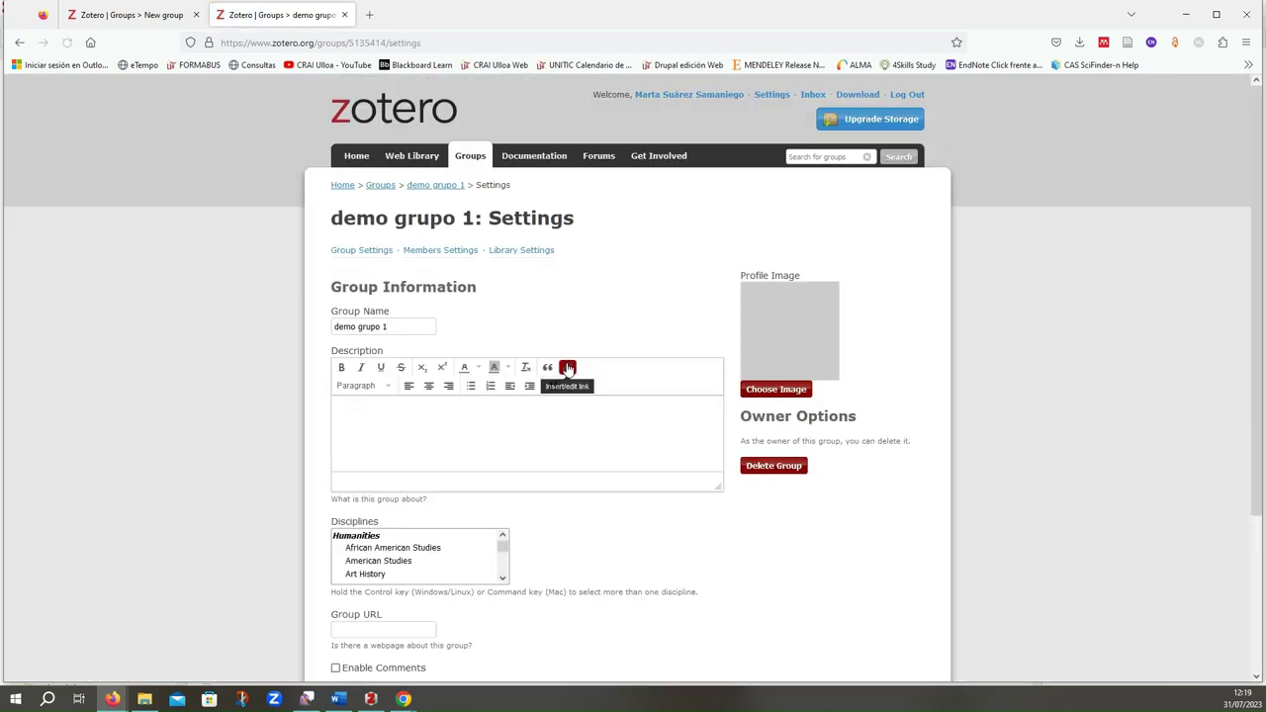
{"action": "scroll", "coordinate": [567, 368], "scroll_direction": "down", "scroll_amount": 1}
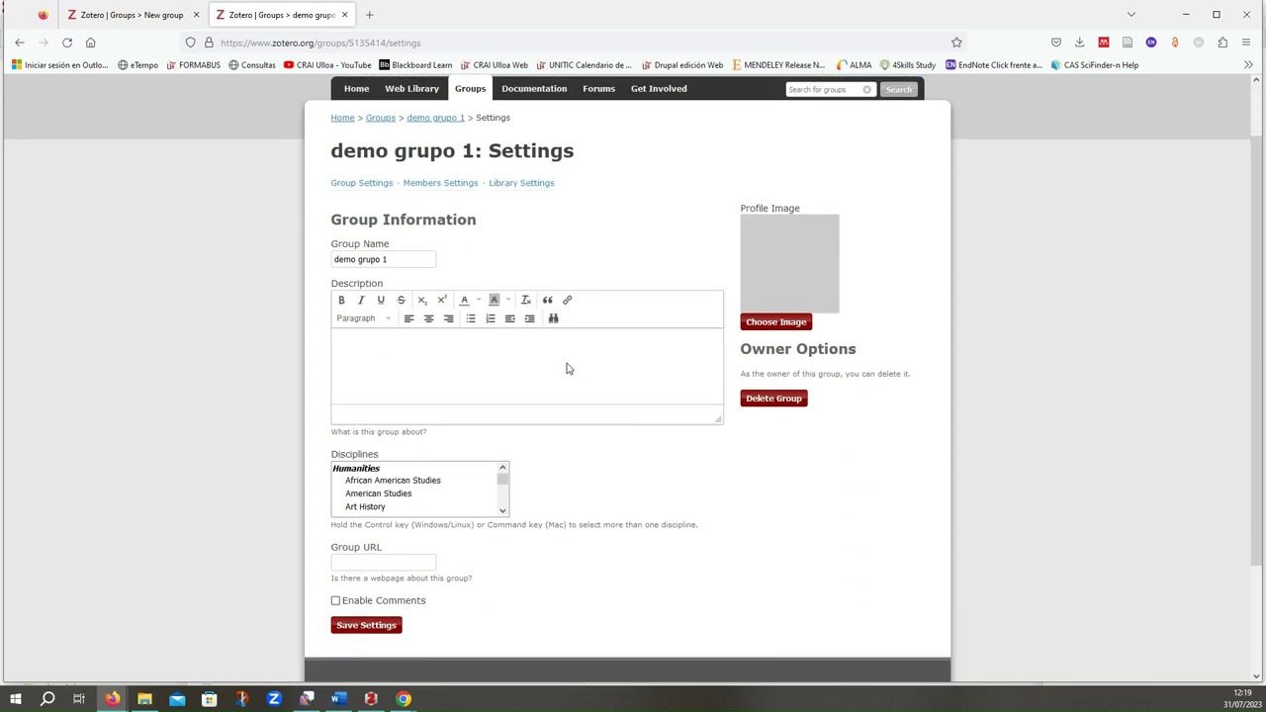
{"action": "scroll", "coordinate": [567, 368], "scroll_direction": "down", "scroll_amount": 1}
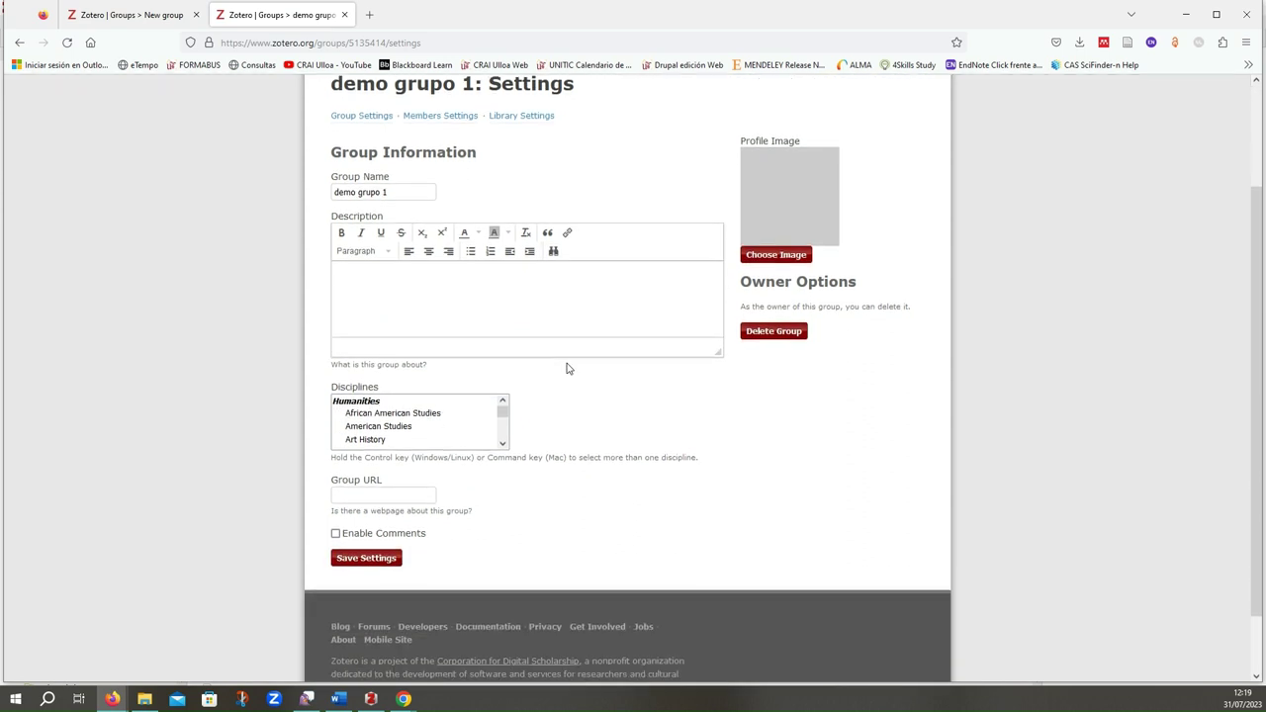
{"action": "scroll", "coordinate": [567, 369], "scroll_direction": "up", "scroll_amount": 2}
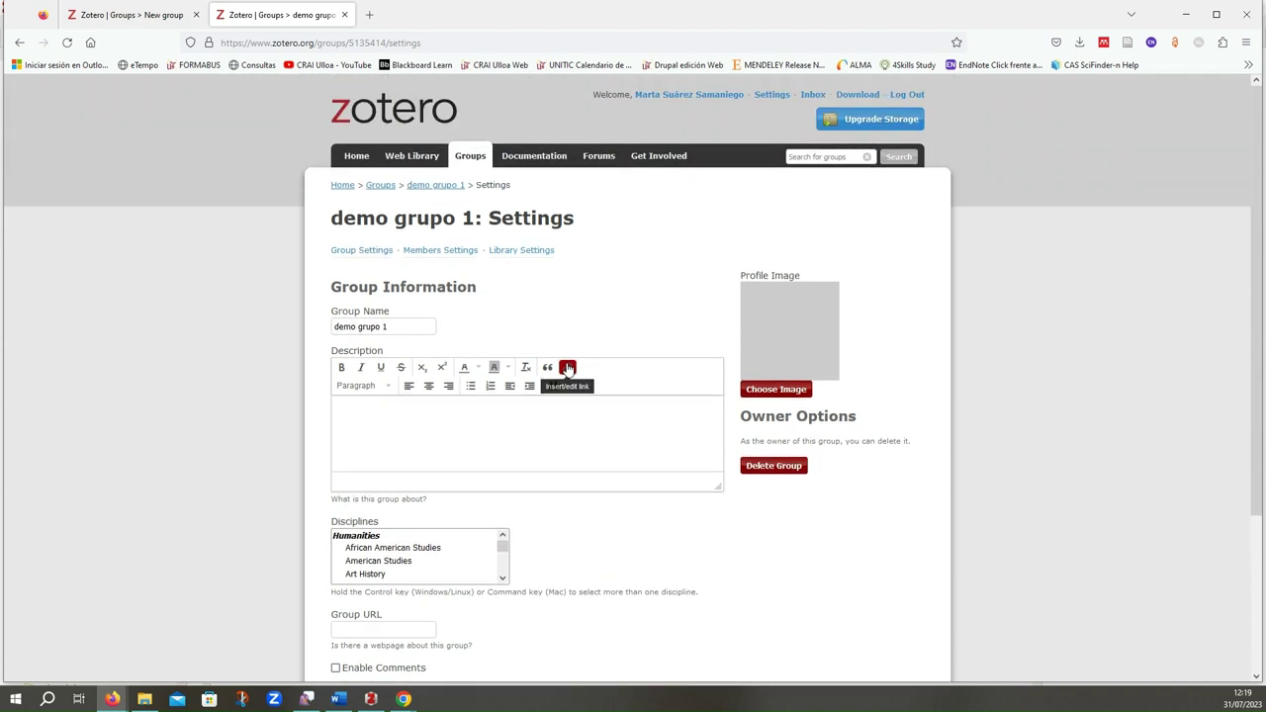
Step: Switch to the Zotero desktop application and look for the new group among the group libraries
{"action": "left_click", "coordinate": [114, 18]}
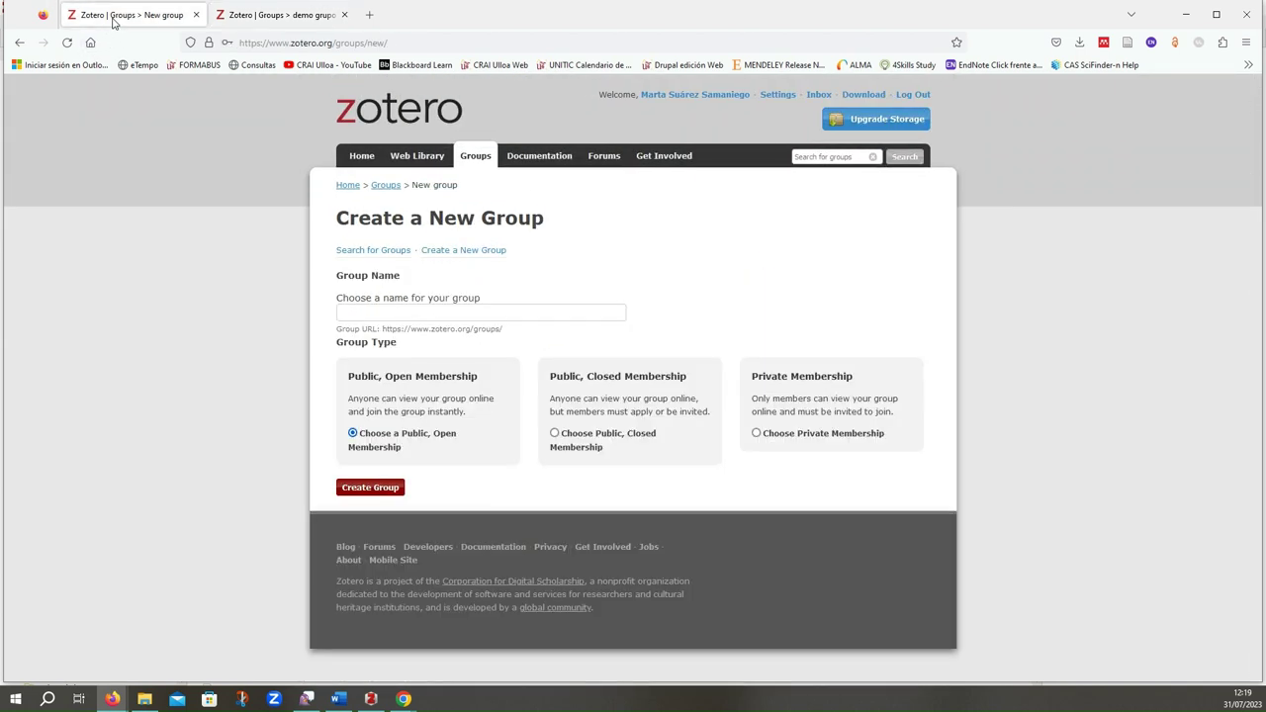
{"action": "left_click", "coordinate": [371, 699]}
{"action": "scroll", "coordinate": [57, 416], "scroll_direction": "down", "scroll_amount": 2}
{"action": "scroll", "coordinate": [54, 424], "scroll_direction": "up", "scroll_amount": 2}
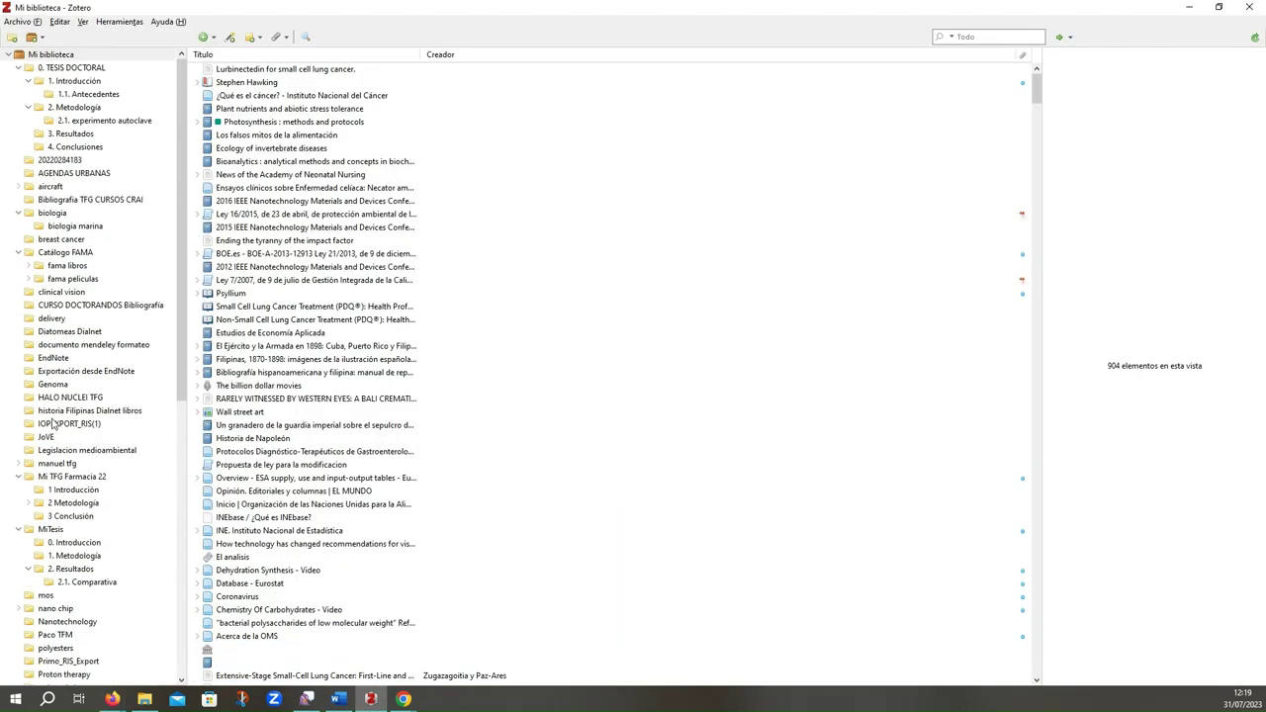
{"action": "scroll", "coordinate": [54, 423], "scroll_direction": "down", "scroll_amount": 10}
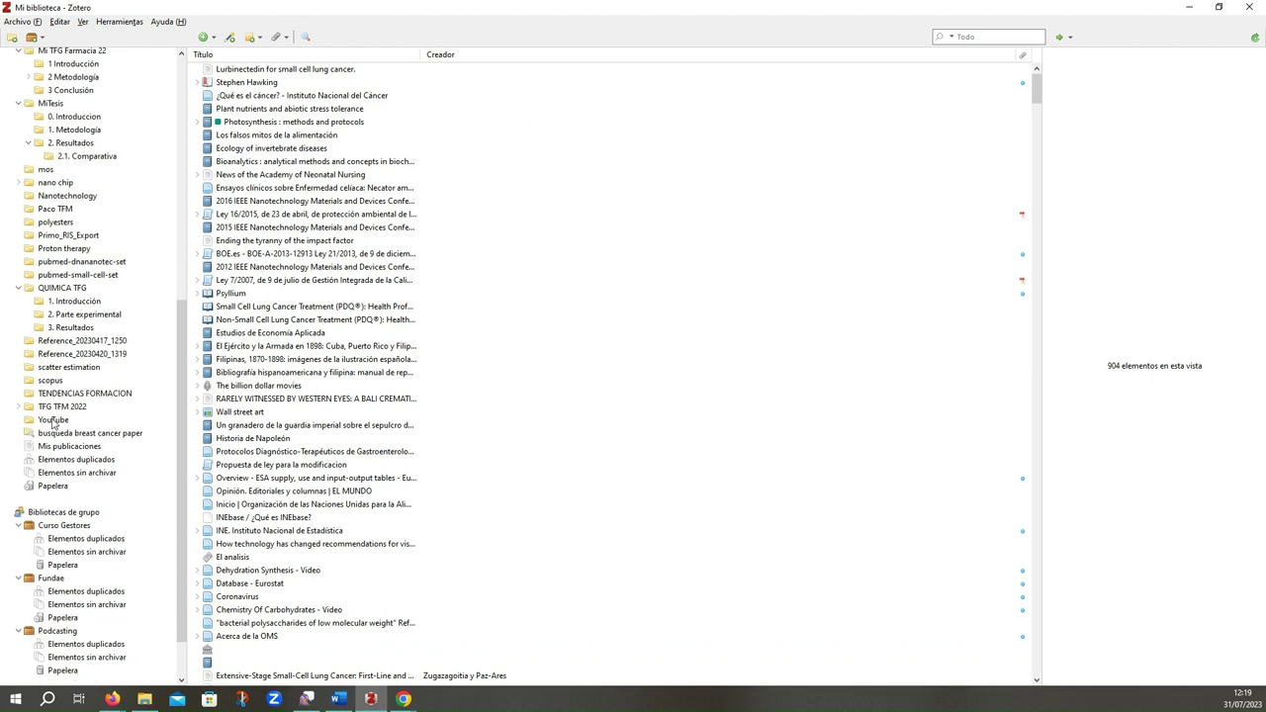
{"action": "scroll", "coordinate": [54, 423], "scroll_direction": "down", "scroll_amount": 1}
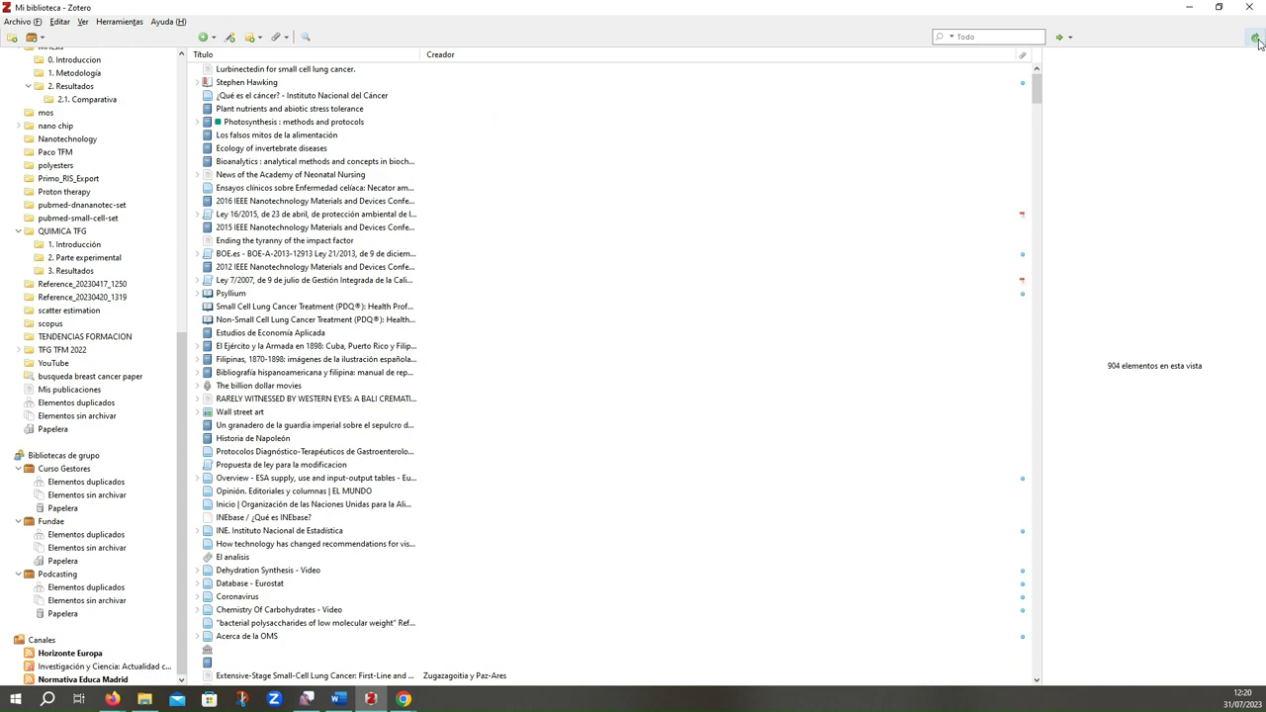
Step: Synchronize the library with zotero.org and locate demo grupo 1 among the group libraries
{"action": "scroll", "coordinate": [79, 500], "scroll_direction": "up", "scroll_amount": 10}
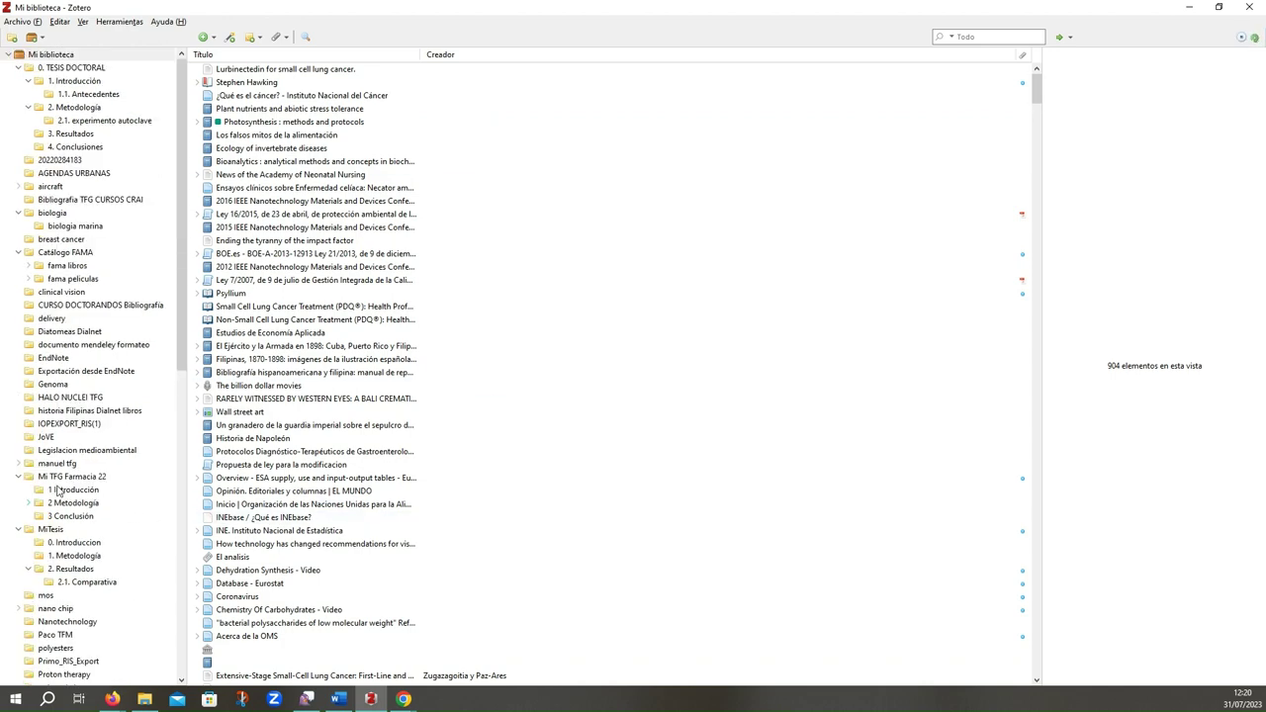
{"action": "scroll", "coordinate": [57, 490], "scroll_direction": "down", "scroll_amount": 4}
{"action": "scroll", "coordinate": [58, 491], "scroll_direction": "up", "scroll_amount": 5}
{"action": "scroll", "coordinate": [58, 490], "scroll_direction": "down", "scroll_amount": 3}
{"action": "scroll", "coordinate": [57, 490], "scroll_direction": "up", "scroll_amount": 2}
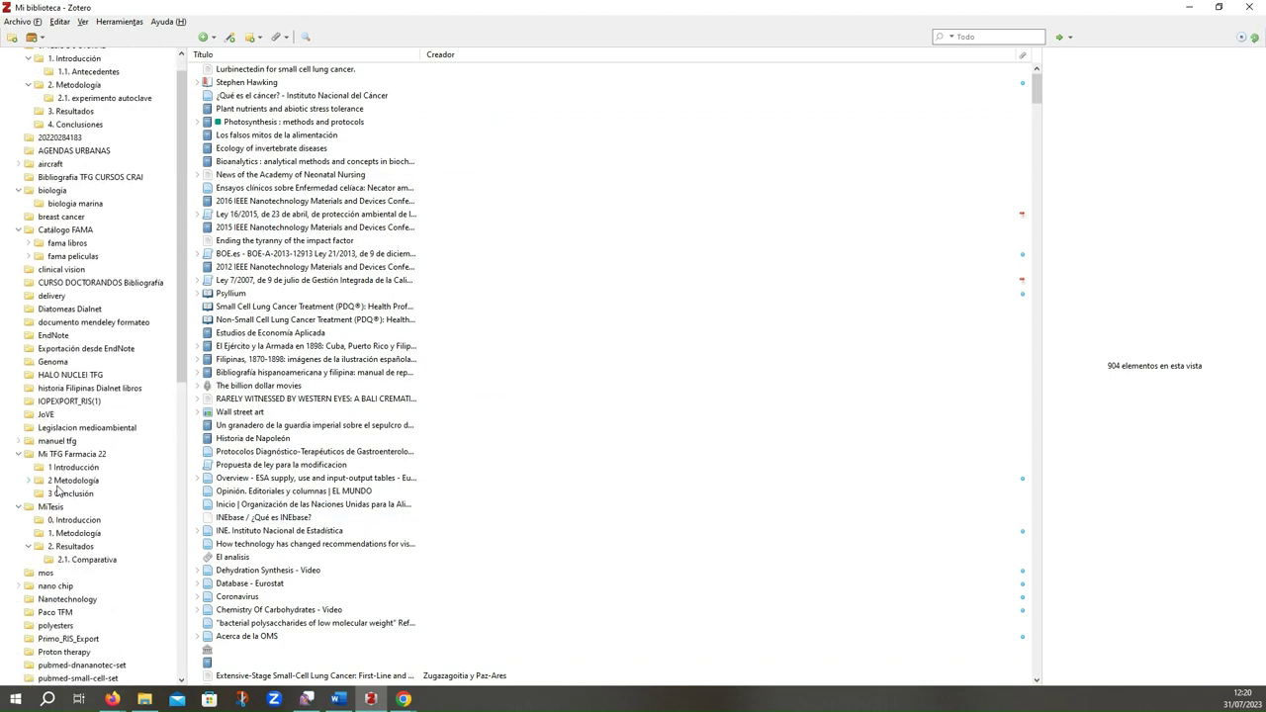
{"action": "scroll", "coordinate": [57, 489], "scroll_direction": "down", "scroll_amount": 15}
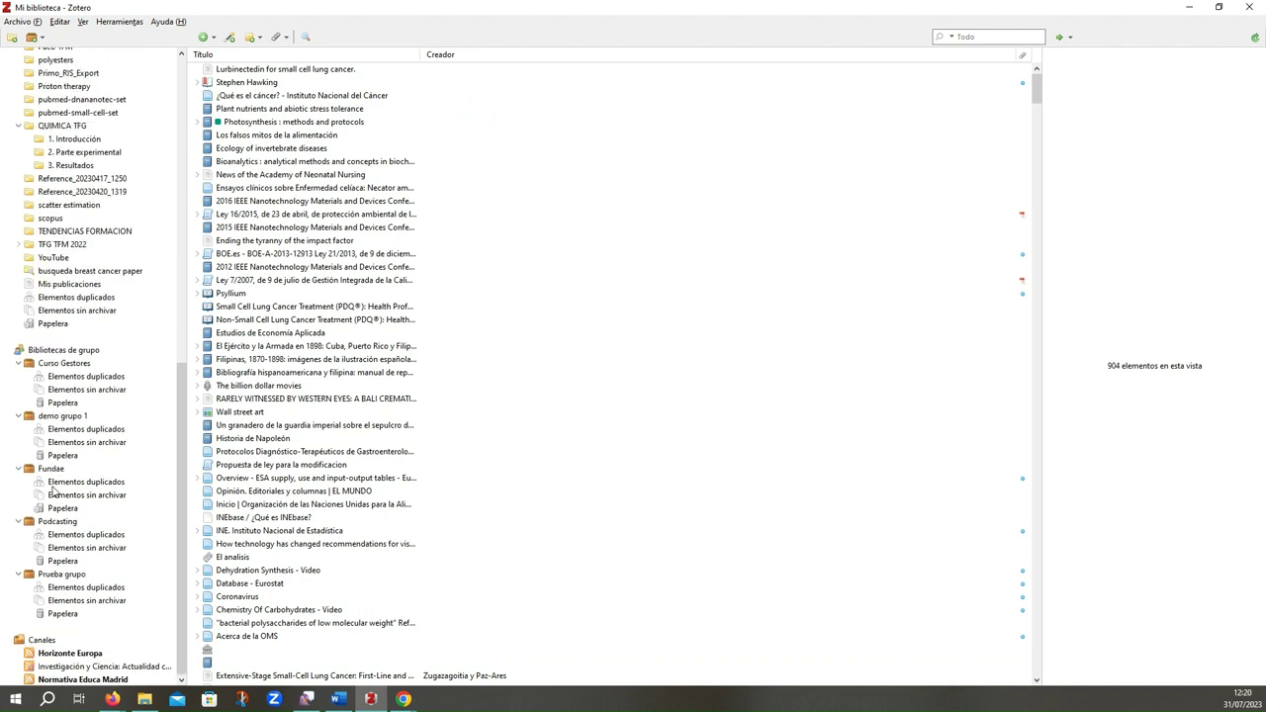